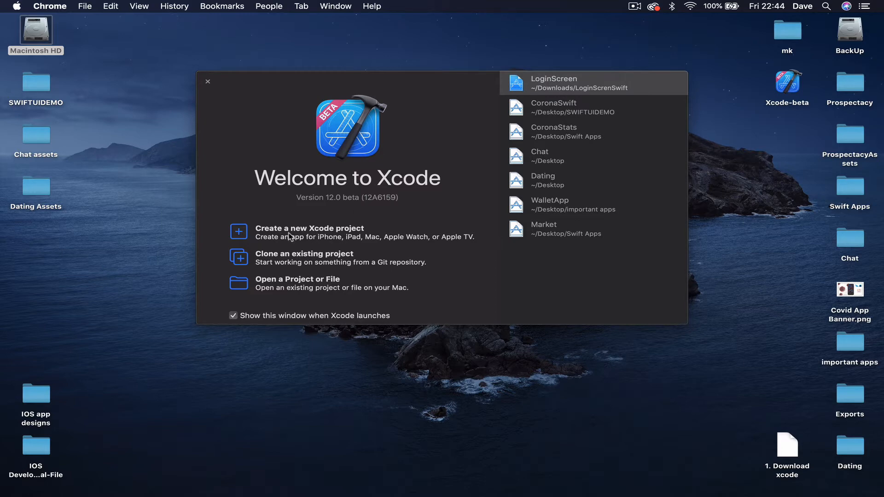
Bring Xcode's Welcome window to the front over Chrome
click(304, 235)
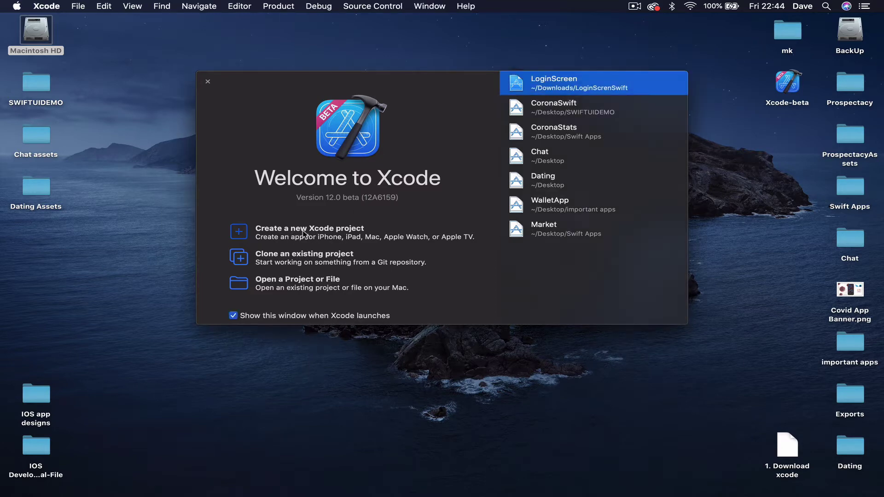
Start a new Xcode project and choose the iOS App template
click(266, 233)
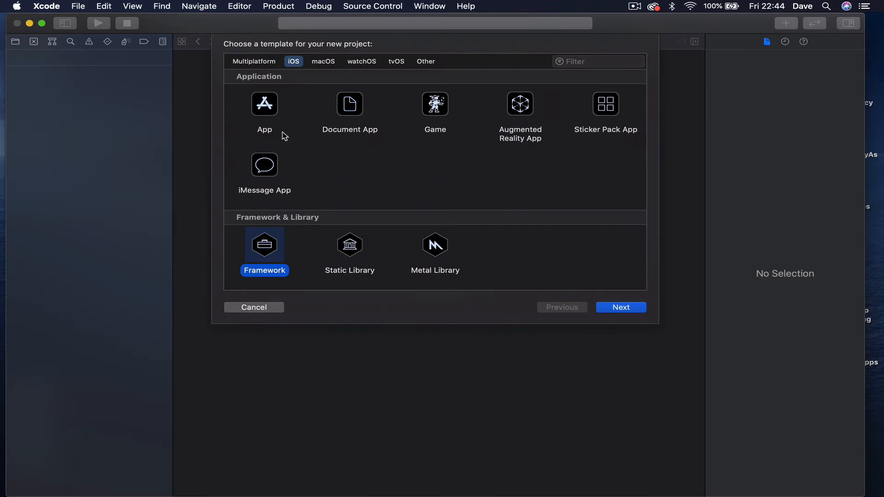
click(270, 111)
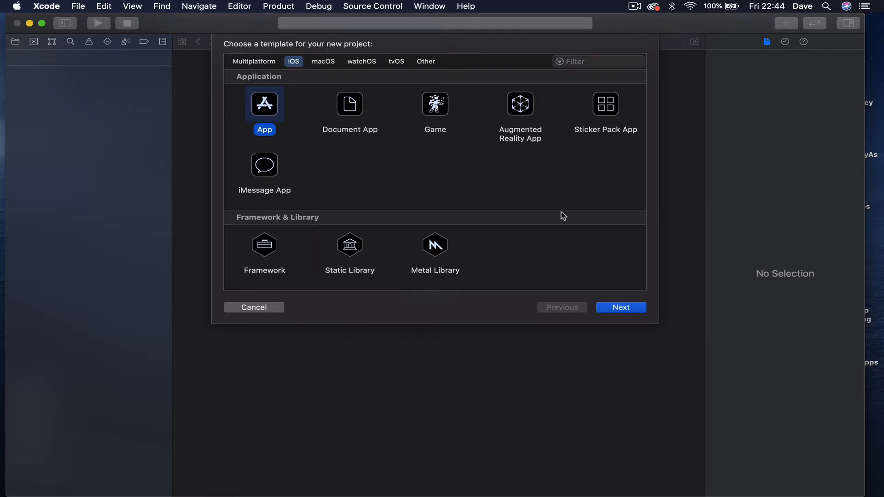
Advance to the project options and review the organization identifier
click(620, 307)
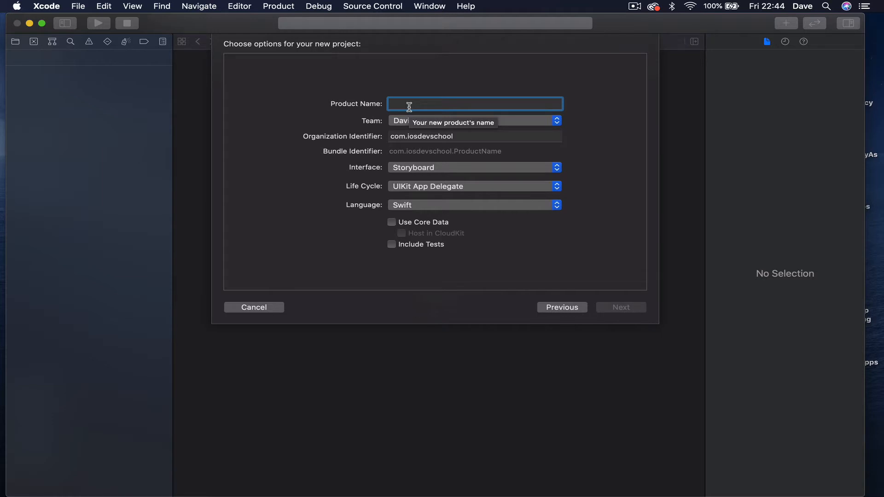
text(Lets)
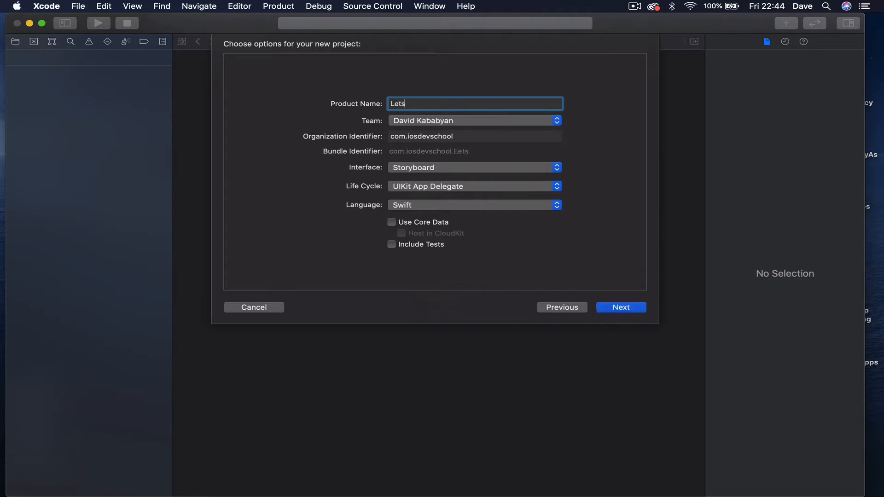
text(Meet)
click(461, 135)
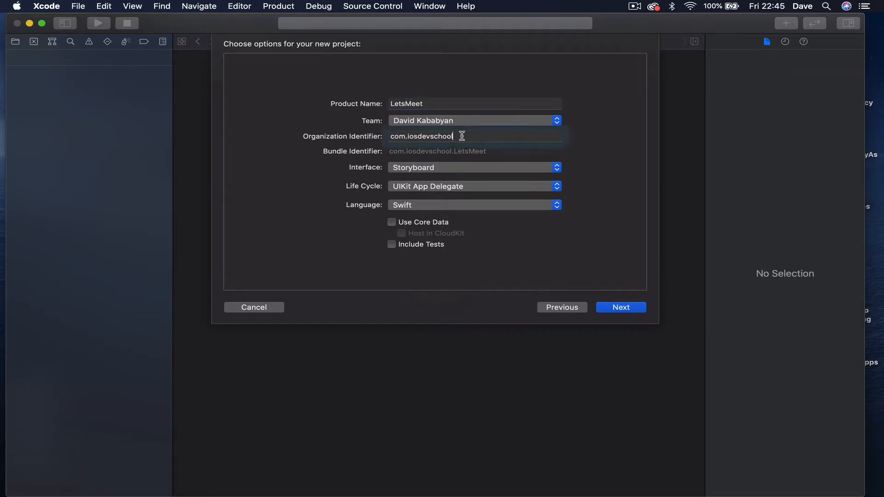
Keep Storyboard interface, UIKit App Delegate life cycle and Swift language
click(418, 169)
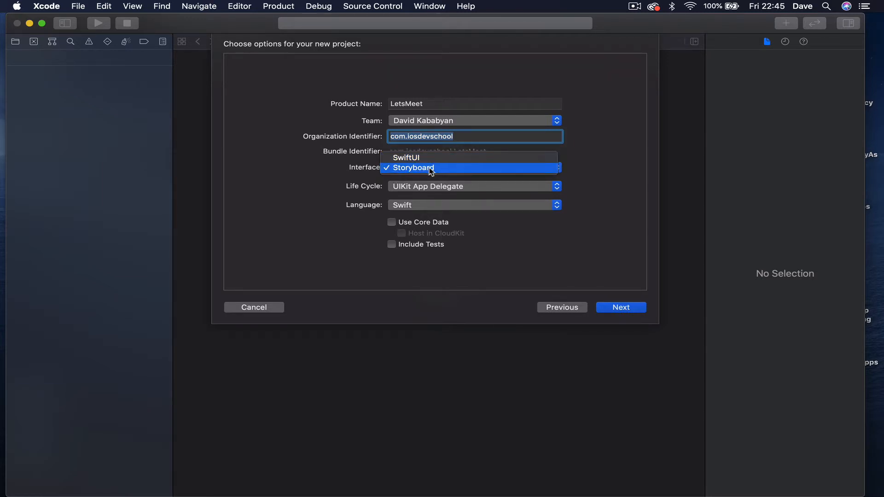
click(430, 169)
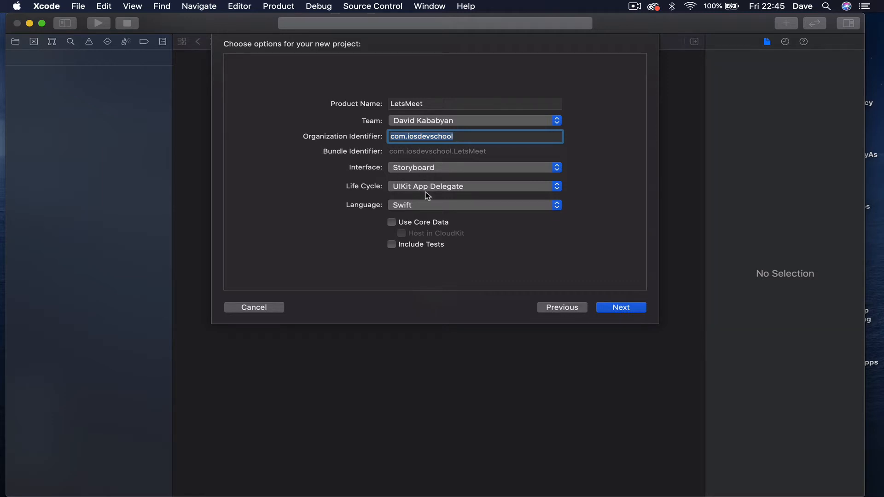
click(439, 188)
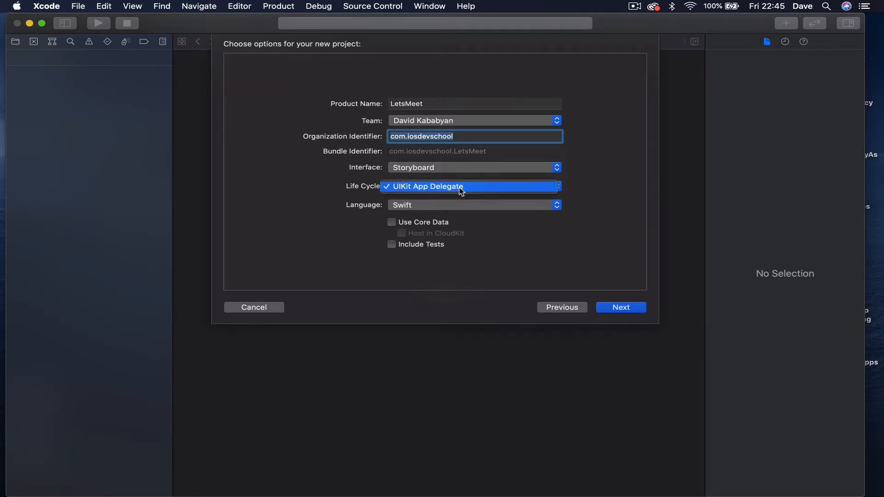
click(425, 188)
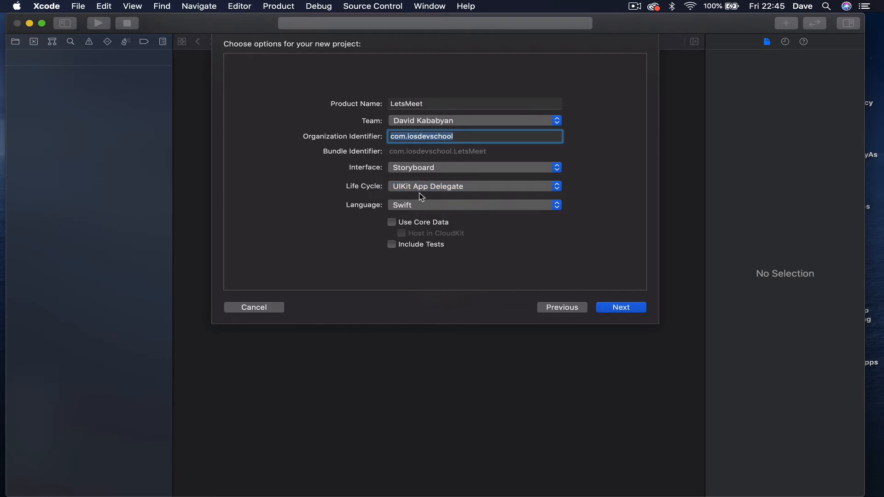
click(413, 207)
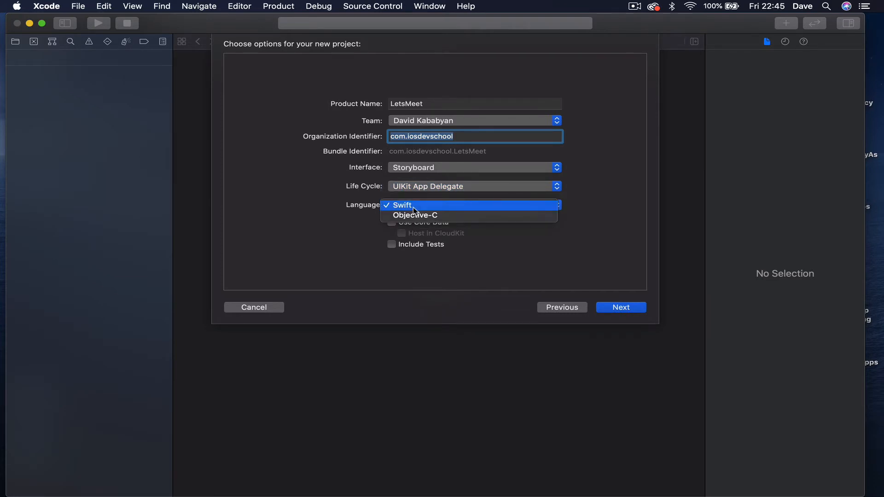
click(411, 205)
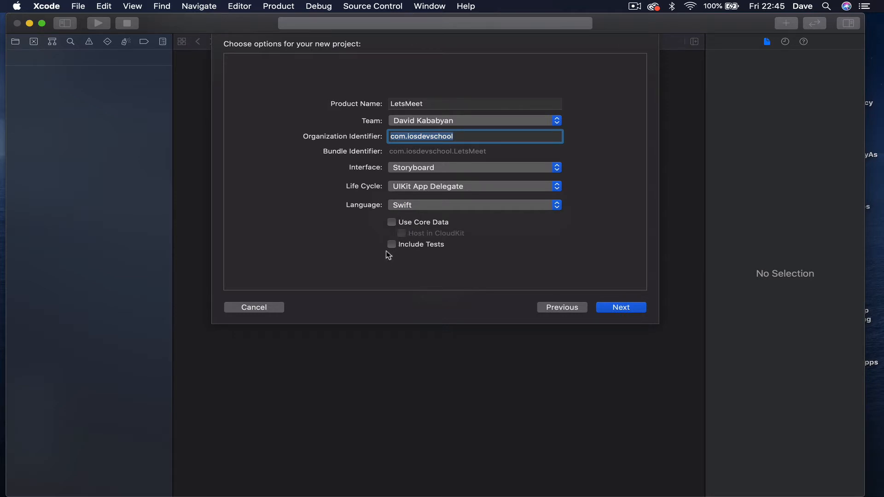
Proceed to the save-location dialog showing the Desktop folder
click(622, 308)
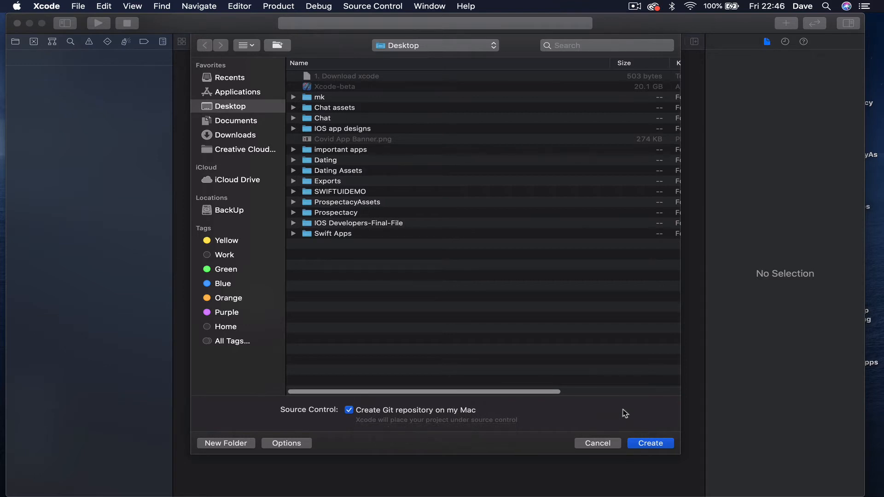
Create the LetsMeet project on the Desktop and enlarge the Xcode window
click(653, 444)
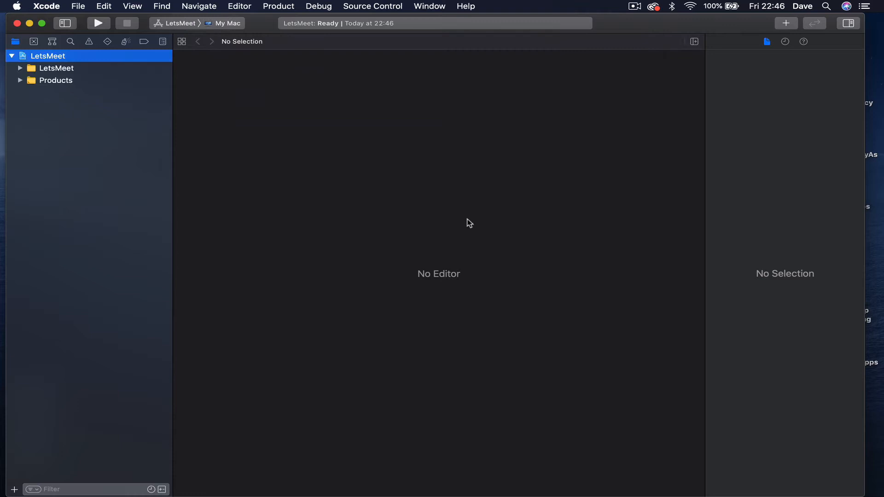
double_click(729, 25)
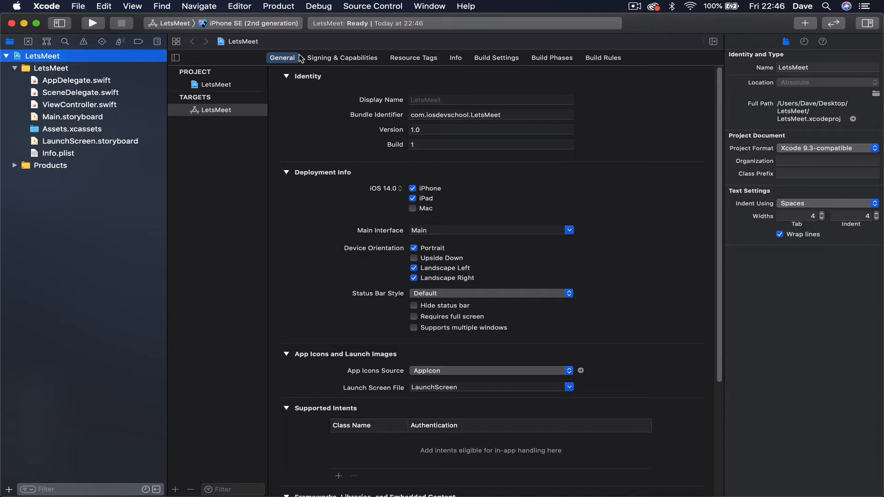
Review the target's display name, bundle identifier, version 1.0 and build 1
click(438, 99)
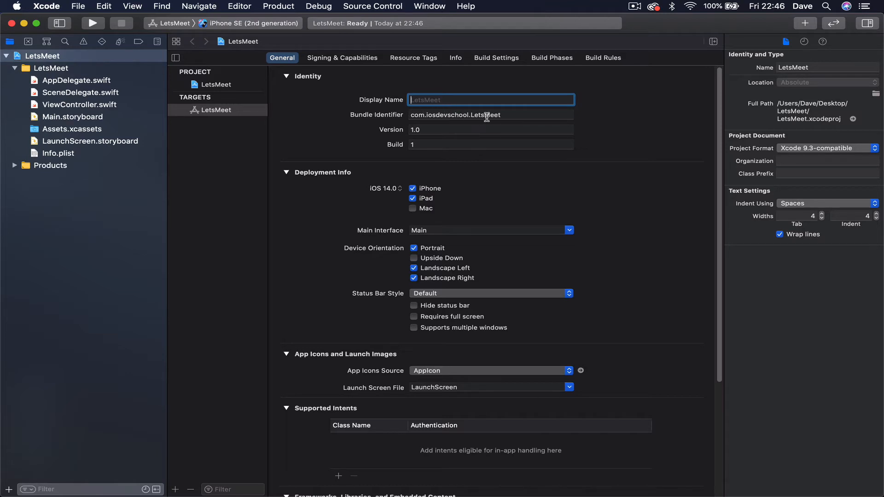
click(509, 115)
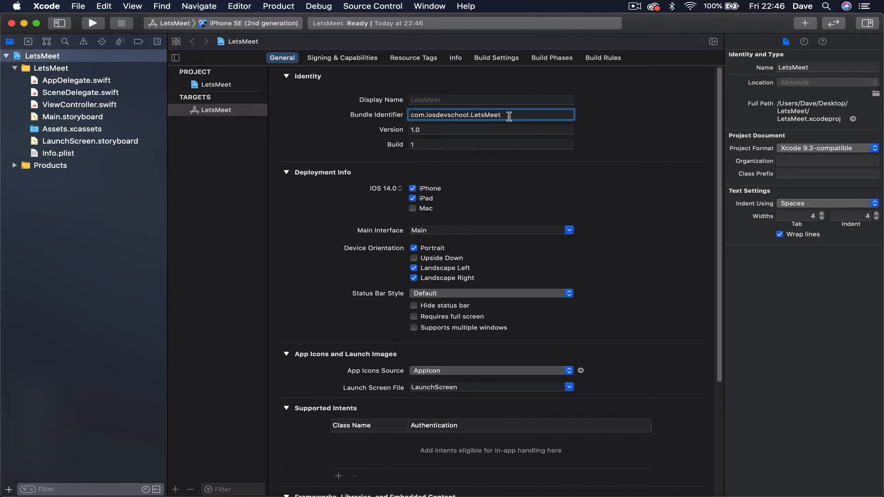
click(442, 130)
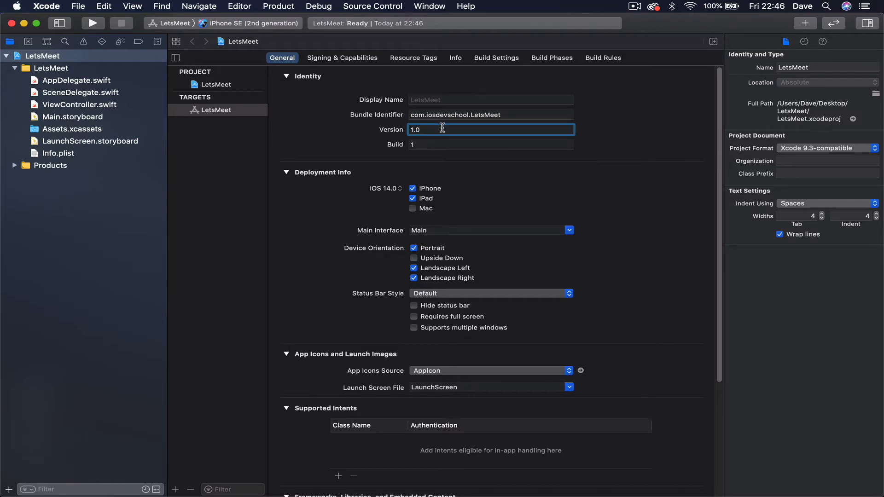
click(437, 144)
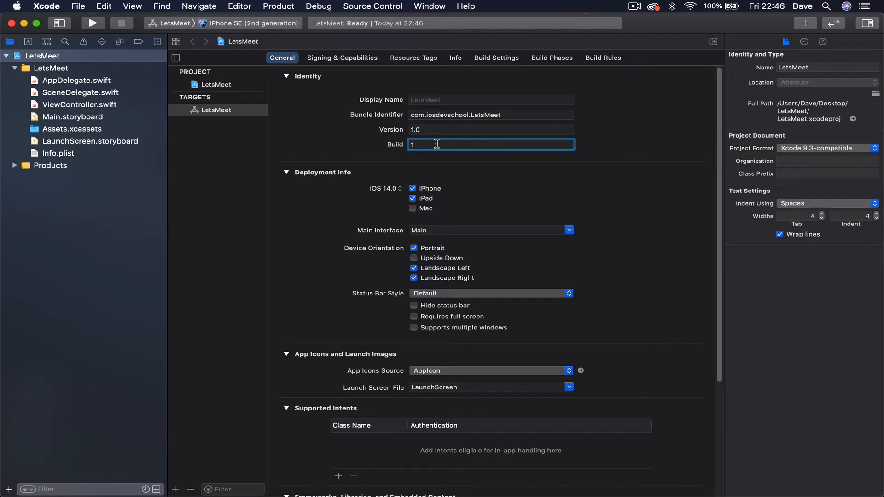
click(430, 130)
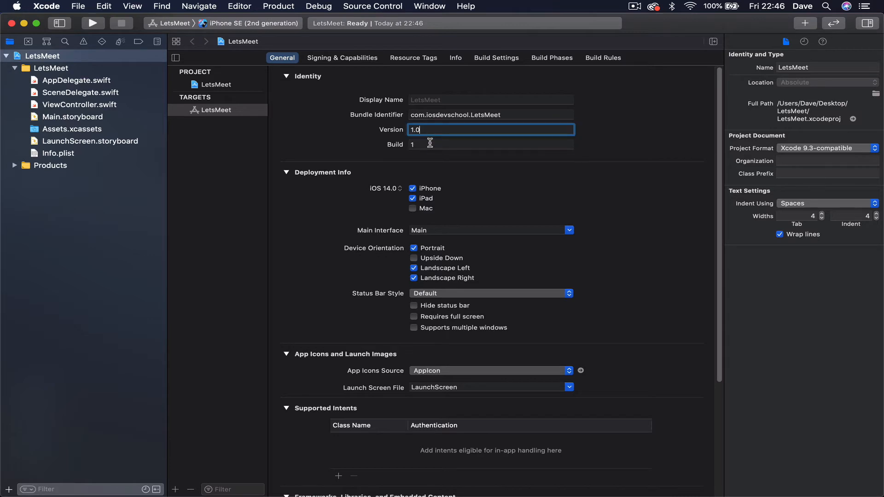
click(429, 146)
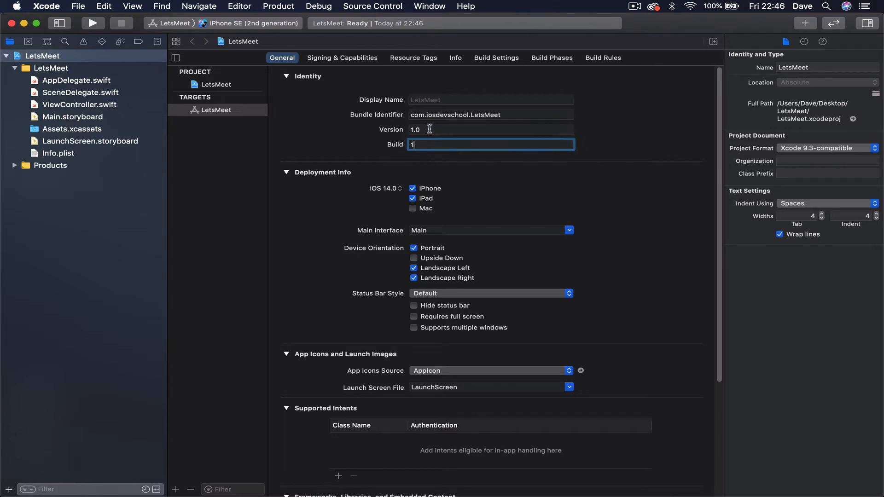
click(429, 130)
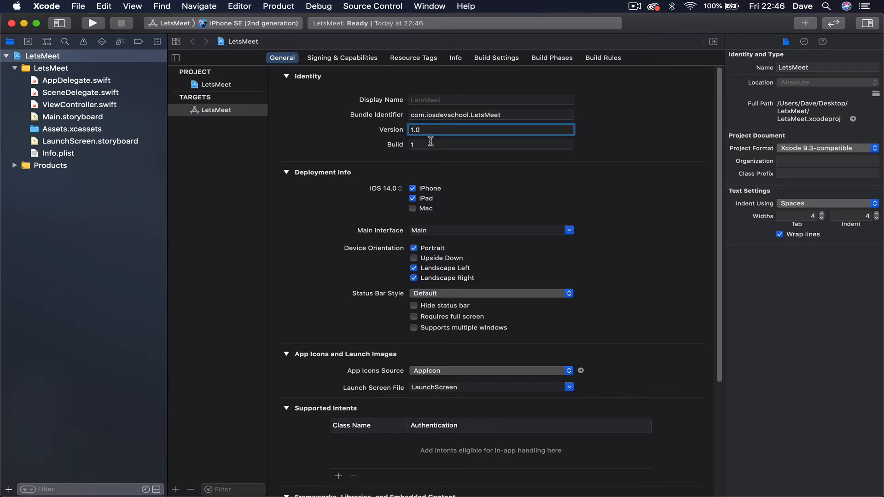
click(430, 144)
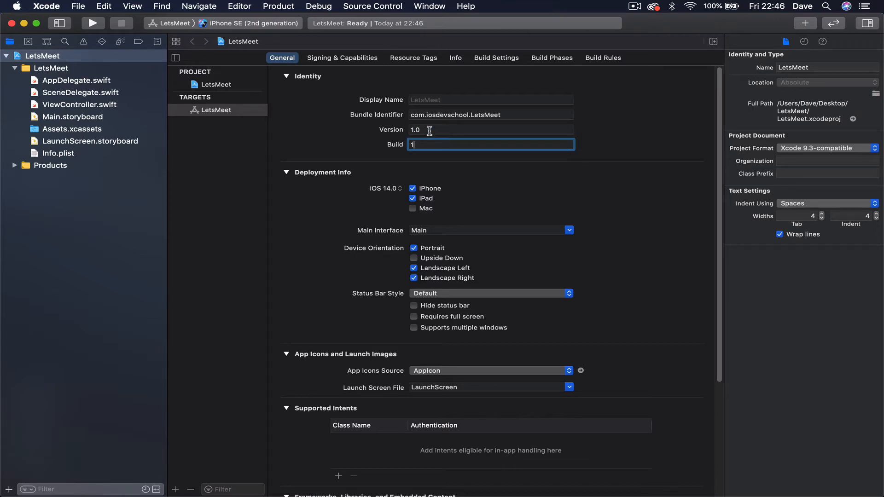
click(429, 130)
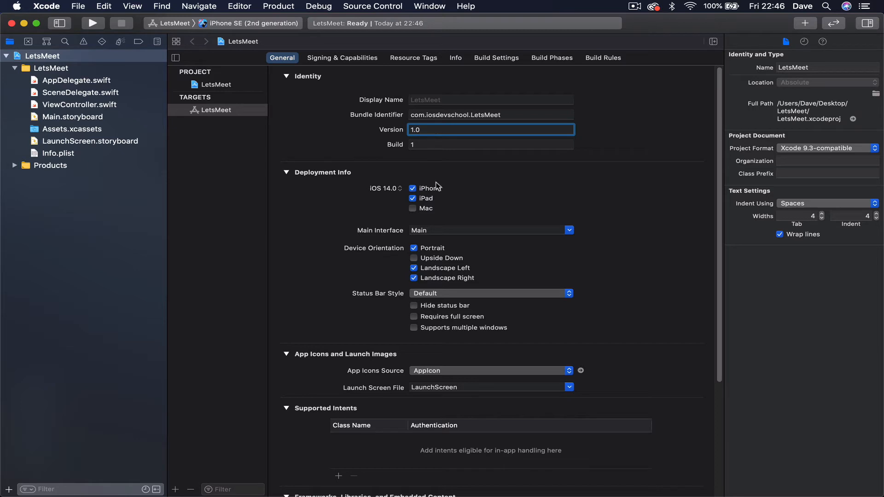
scroll(345, 178, down, 2)
scroll(346, 178, down, 1)
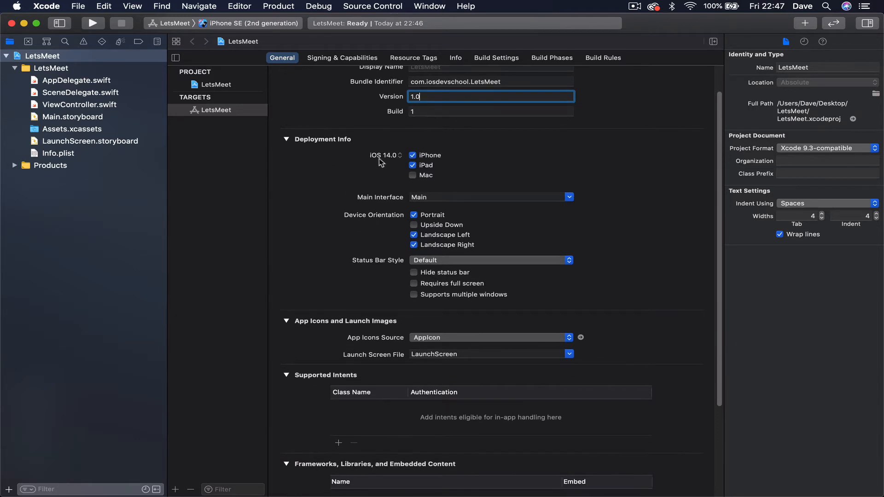
Keep iOS 14.0, drop iPad support, and leave the status bar style Default
click(398, 156)
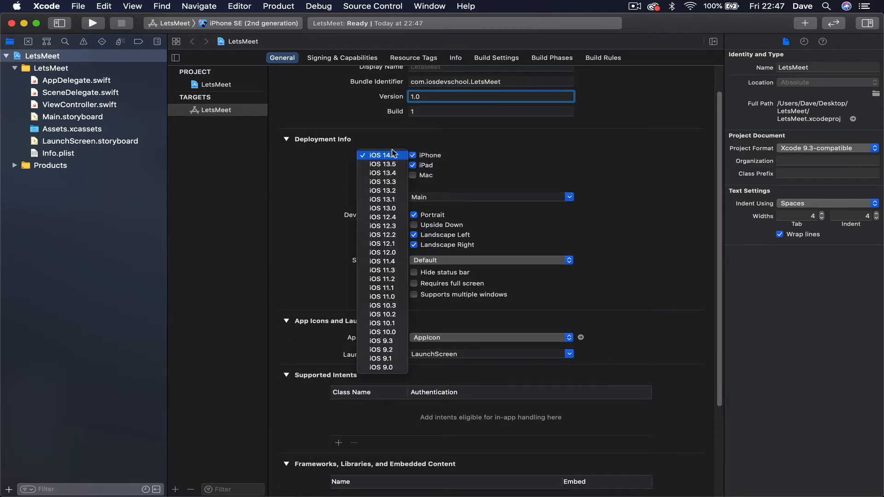
click(388, 156)
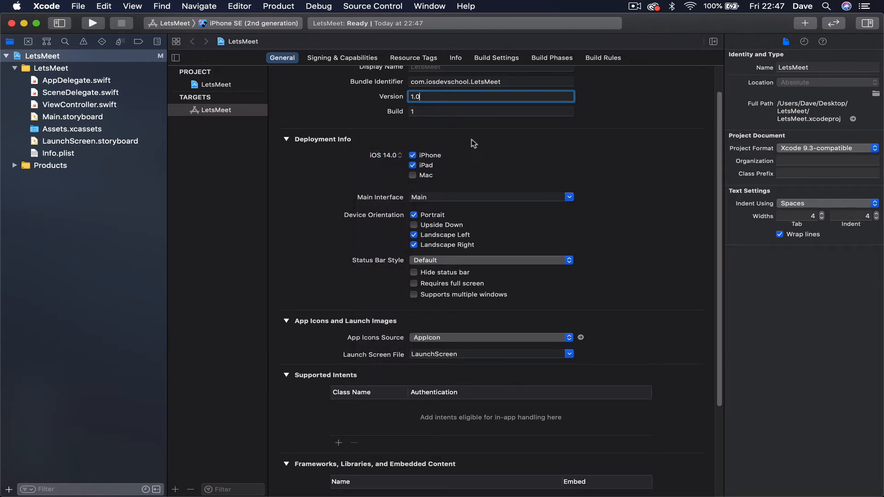
click(413, 166)
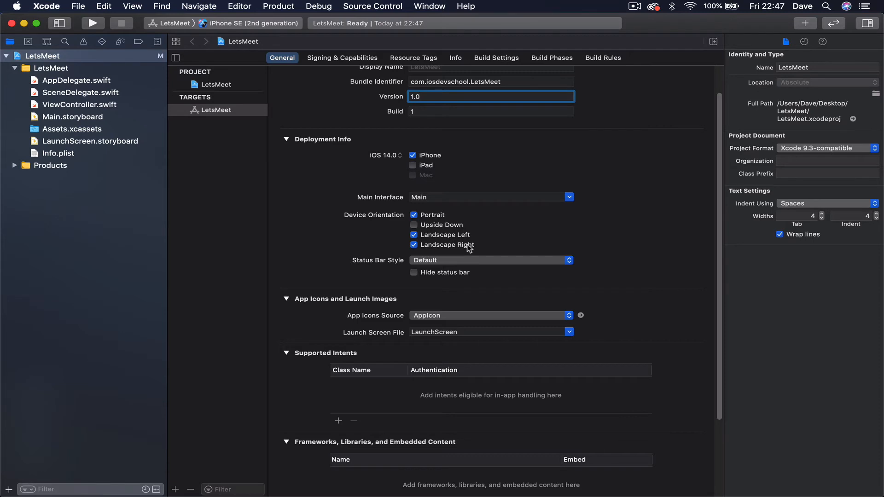
scroll(468, 251, down, 2)
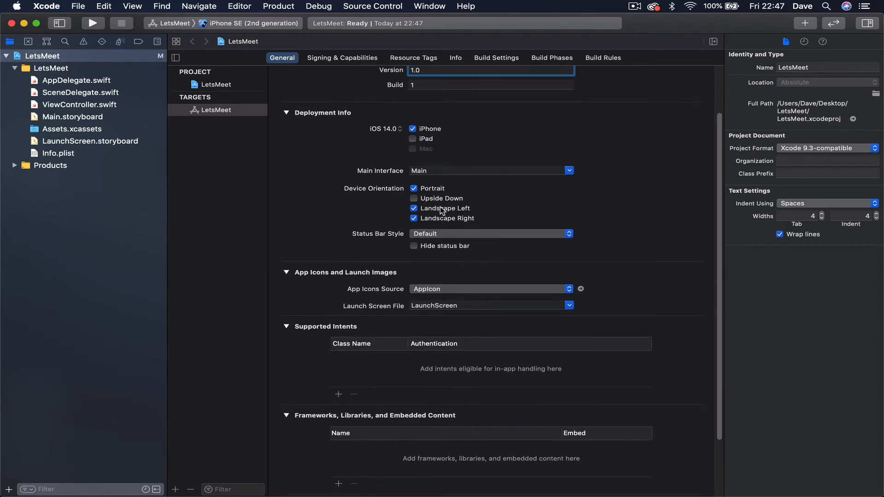
scroll(441, 212, down, 2)
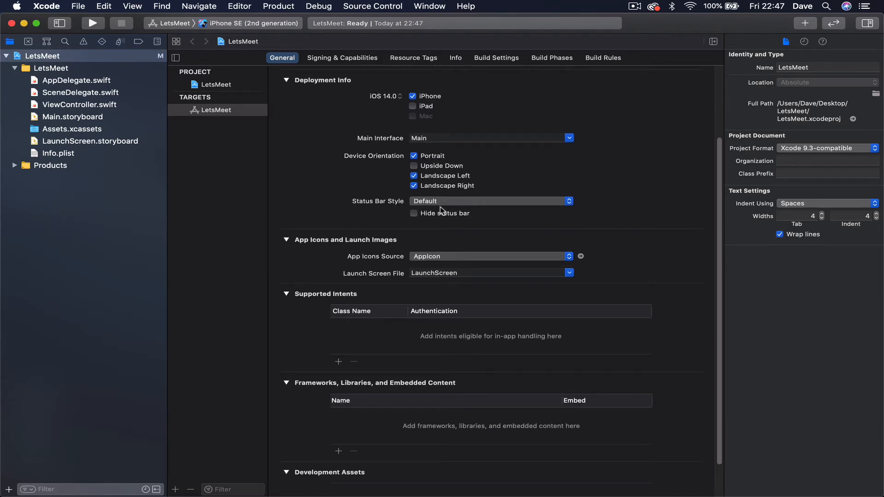
click(464, 201)
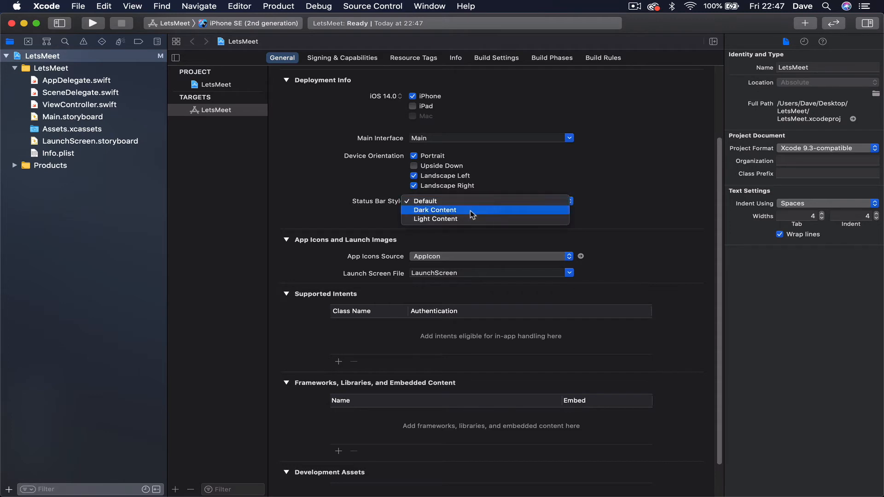
key(Escape)
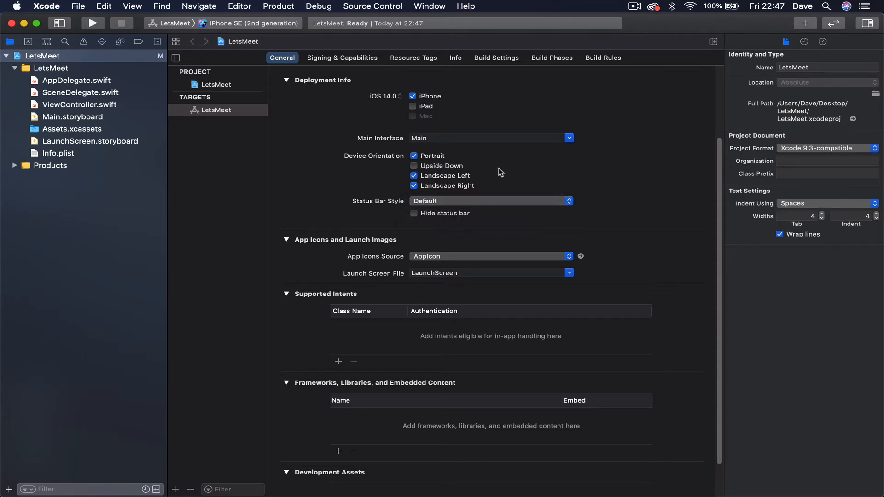
scroll(477, 221, down, 1)
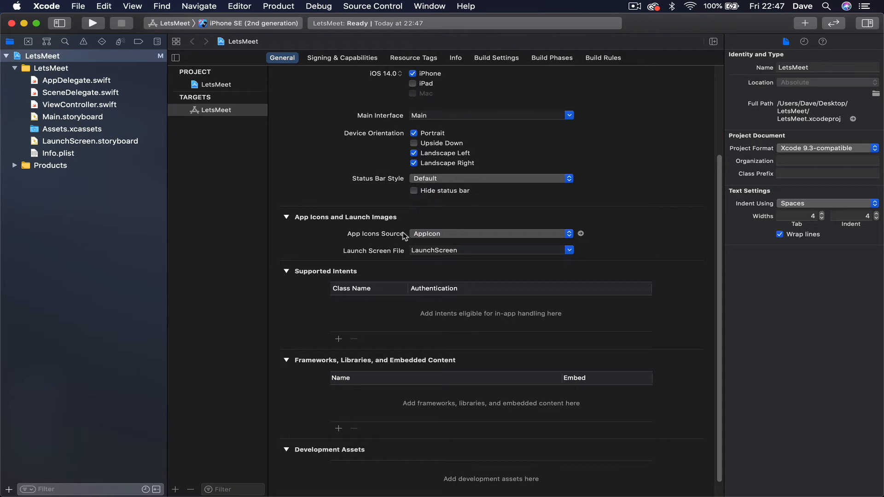
View the empty AppIcon slots in the Assets.xcassets catalog
click(82, 130)
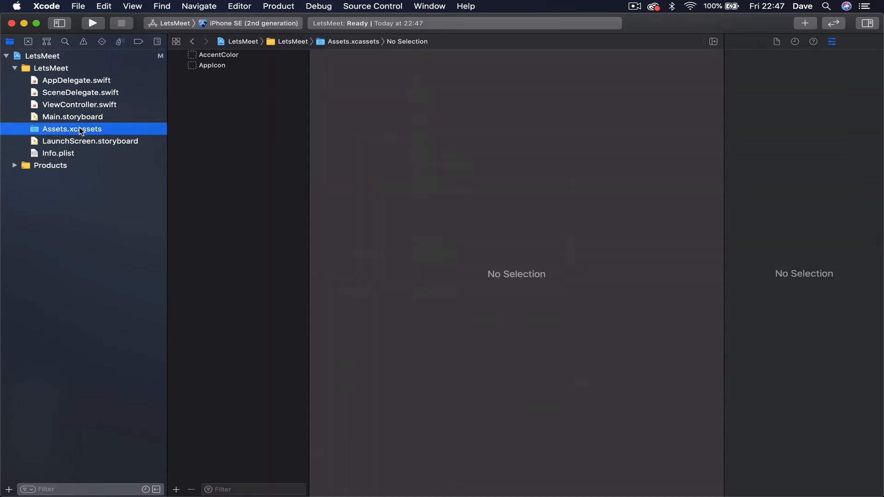
click(211, 69)
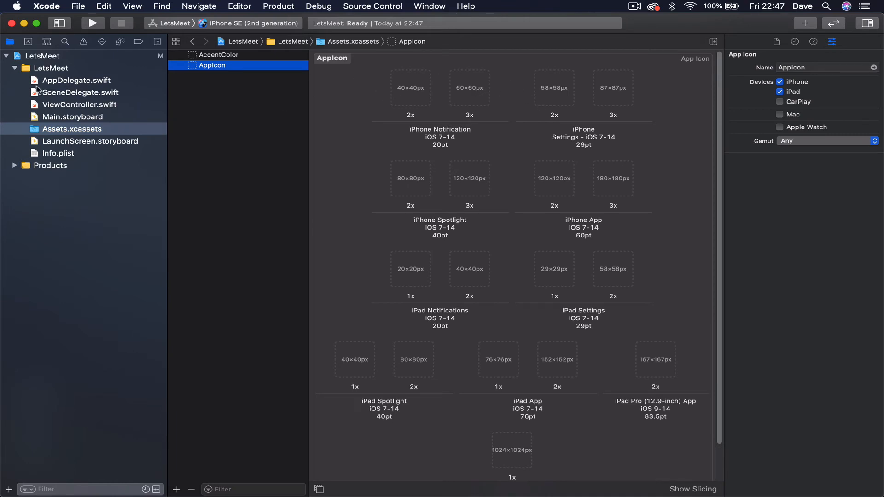
Read AppDelegate.swift and SceneDelegate.swift with the inspector hidden
click(68, 80)
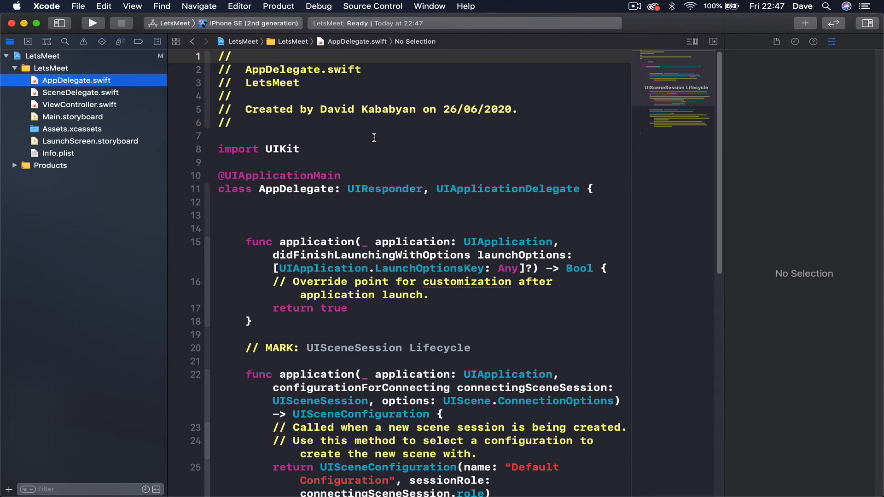
scroll(373, 137, down, 2)
scroll(373, 137, down, 1)
click(868, 23)
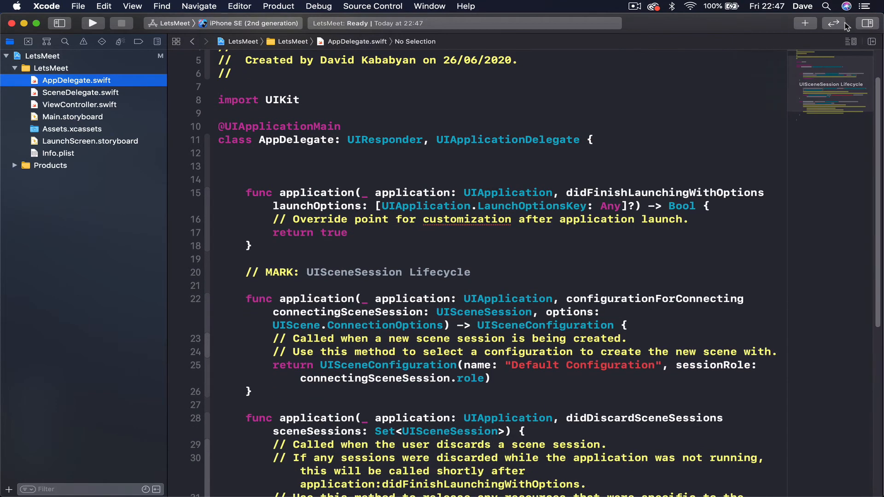
scroll(608, 145, down, 5)
scroll(442, 208, up, 3)
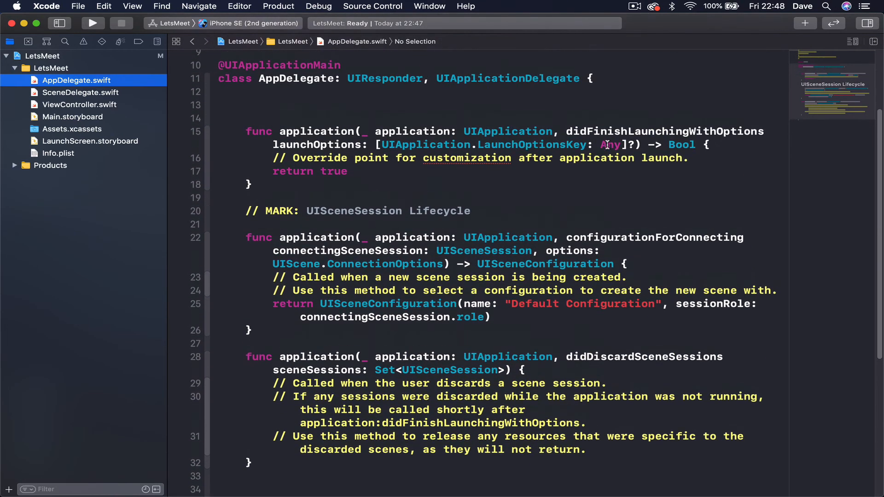
click(80, 92)
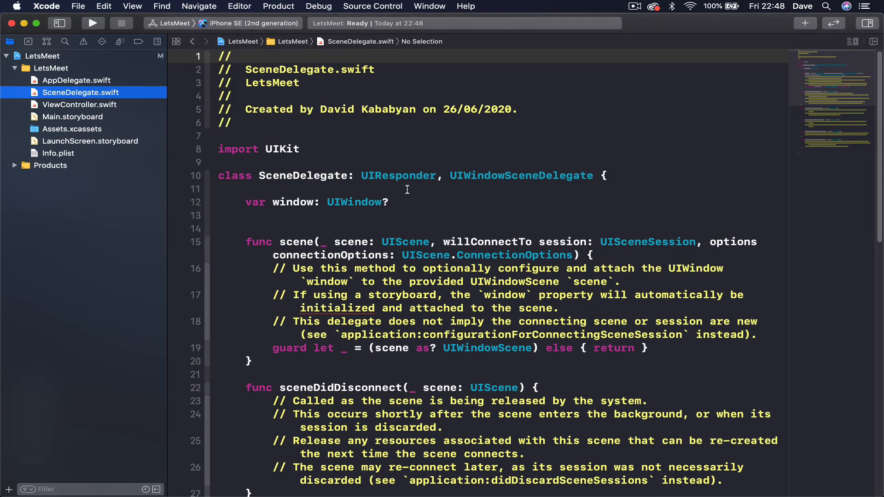
scroll(407, 190, down, 8)
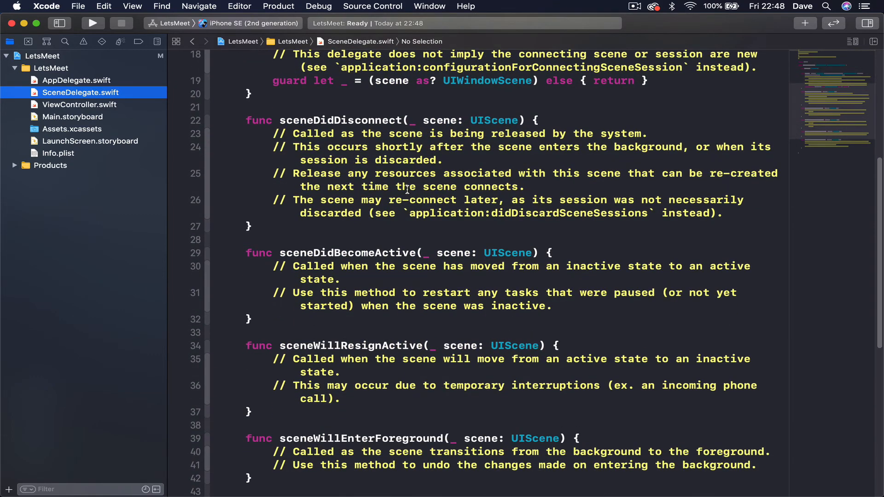
scroll(407, 189, down, 5)
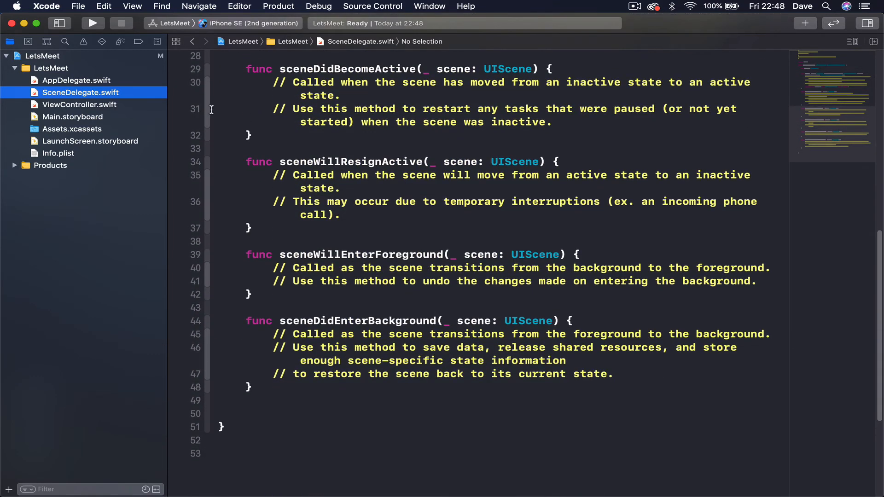
Look over the ViewController class code, then move to Main.storyboard
click(79, 104)
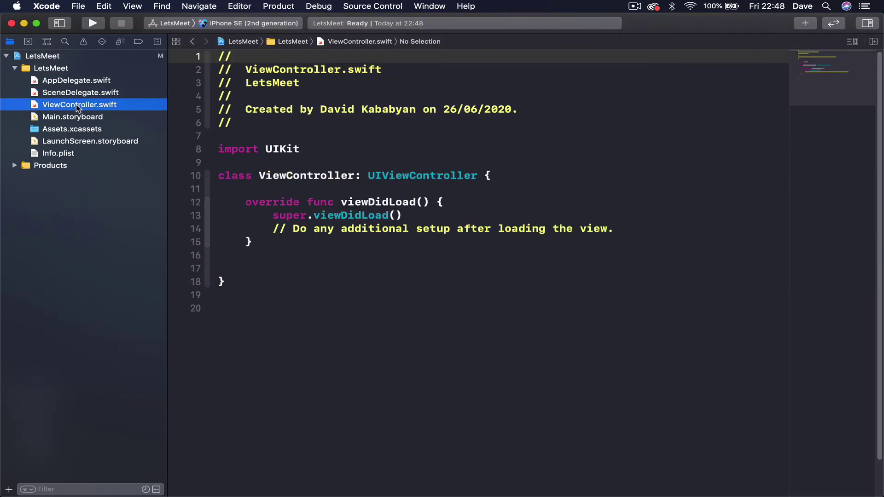
click(288, 175)
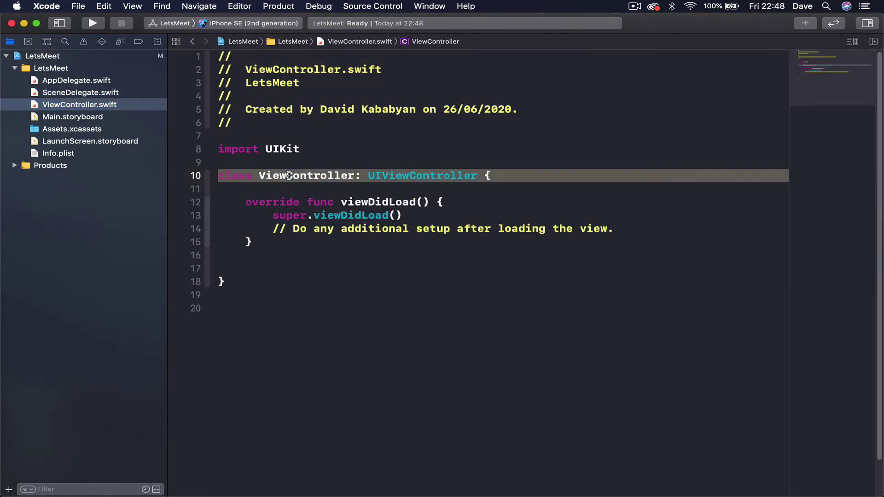
shift+click(265, 276)
click(69, 117)
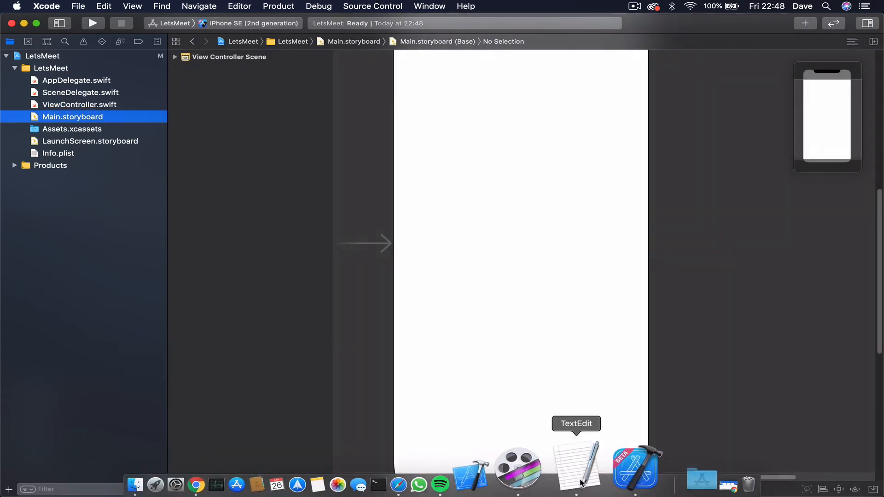
Zoom the storyboard to 50%, collapse the navigator and select the View Controller scene
click(583, 489)
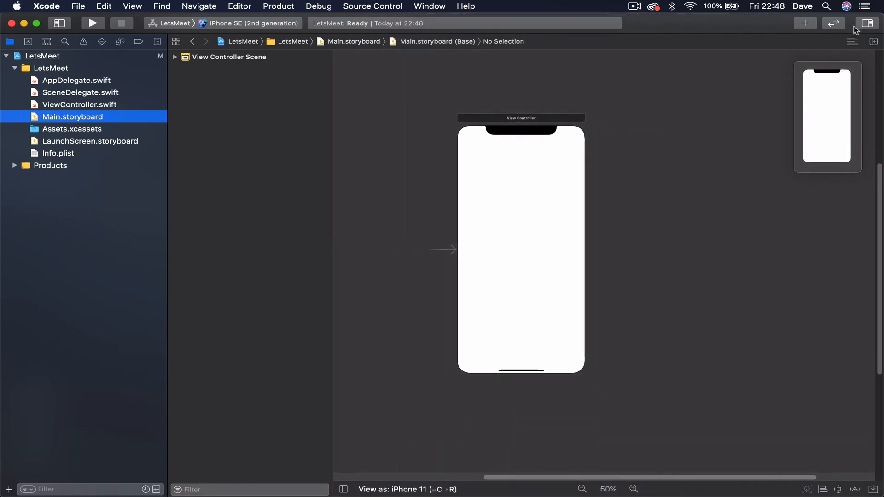
click(60, 23)
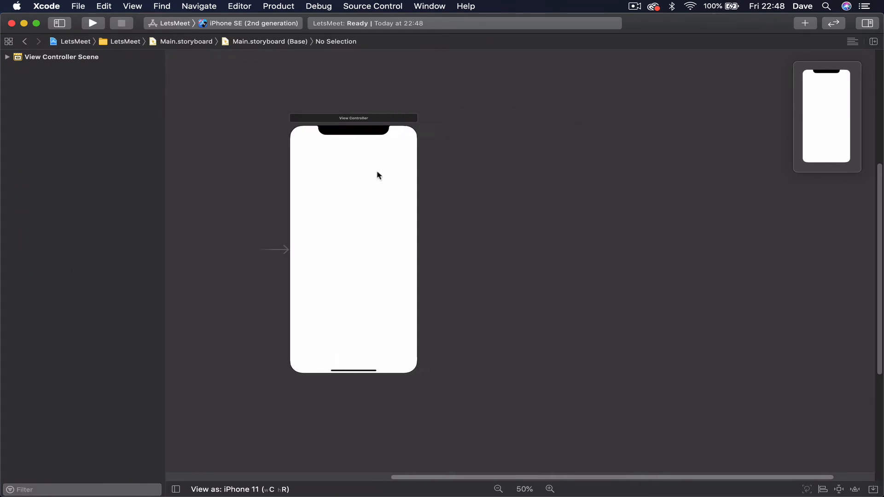
drag(330, 116, 388, 117)
click(388, 119)
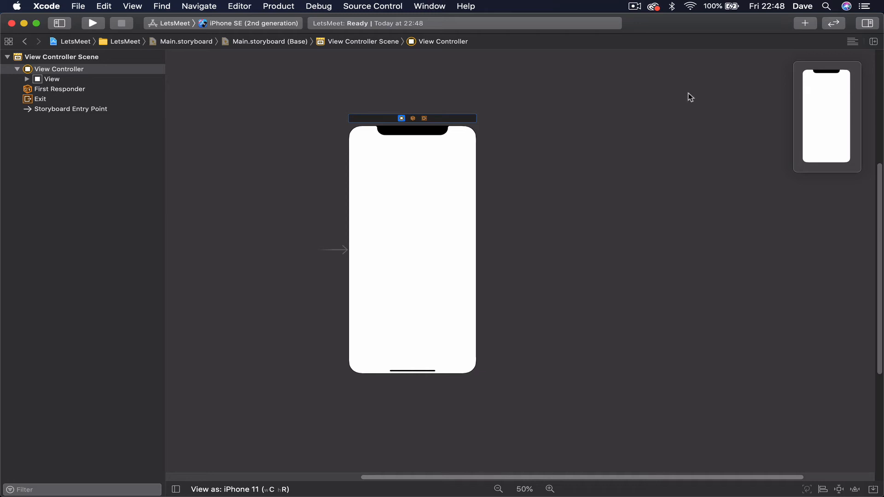
Hide the inspector and restore a slightly narrower project file list beside the outline
click(867, 25)
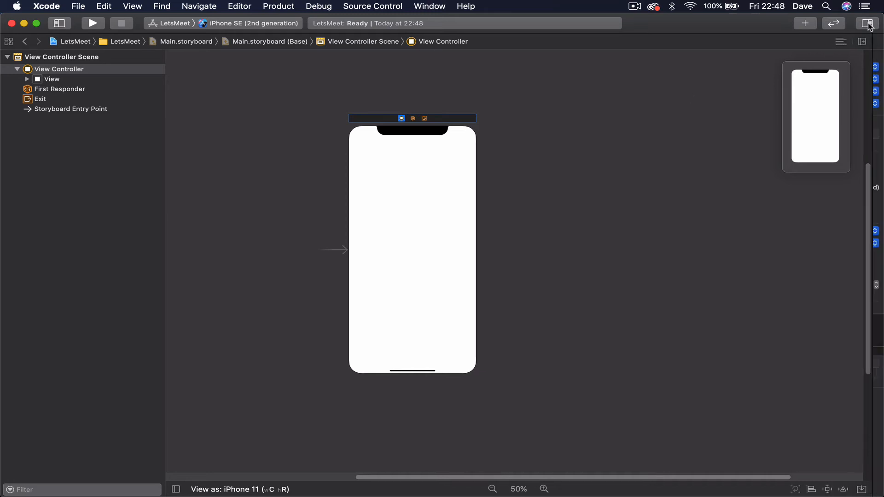
click(867, 25)
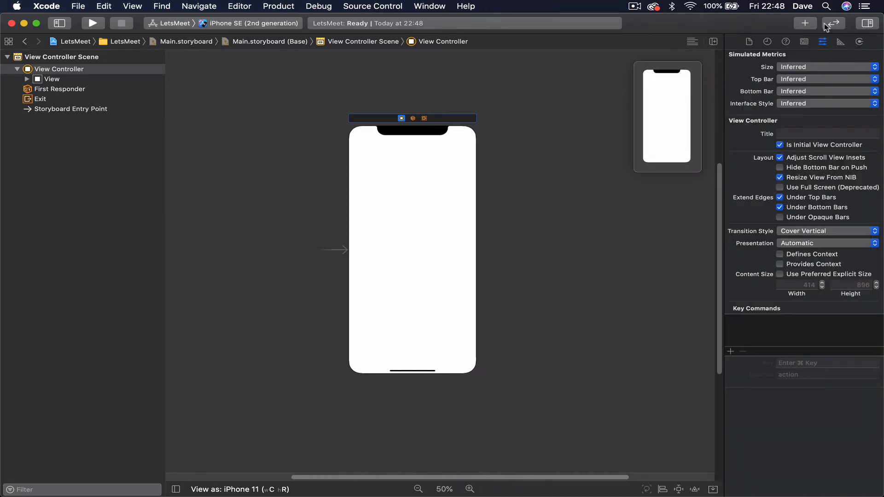
click(868, 25)
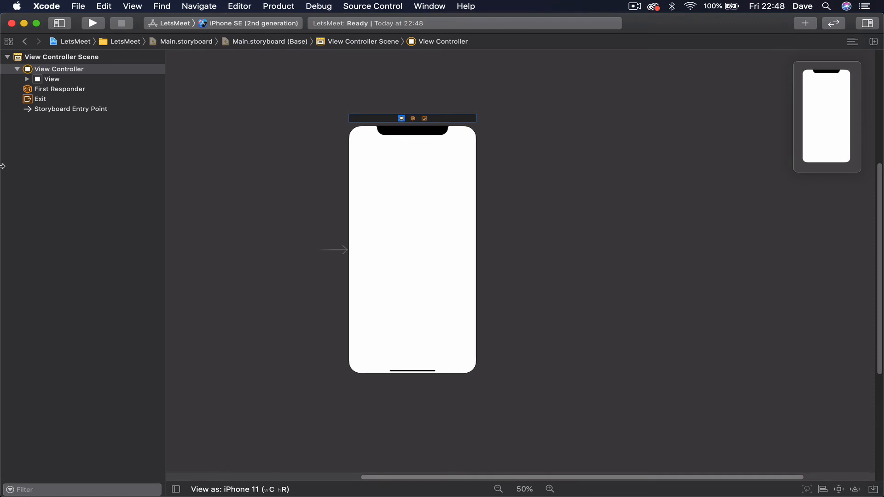
click(73, 161)
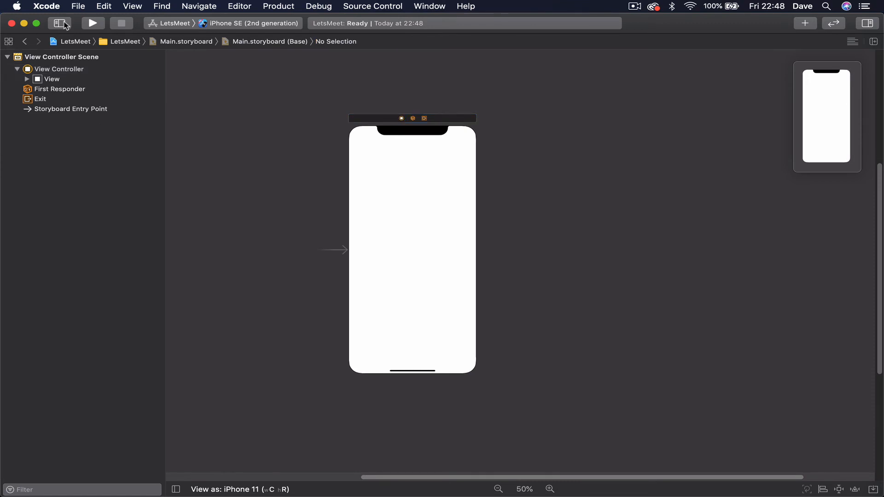
click(60, 23)
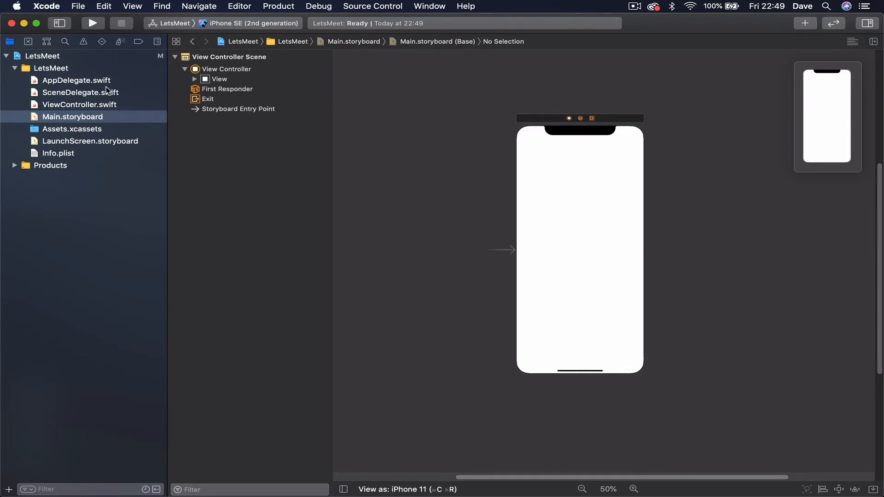
drag(166, 176, 147, 175)
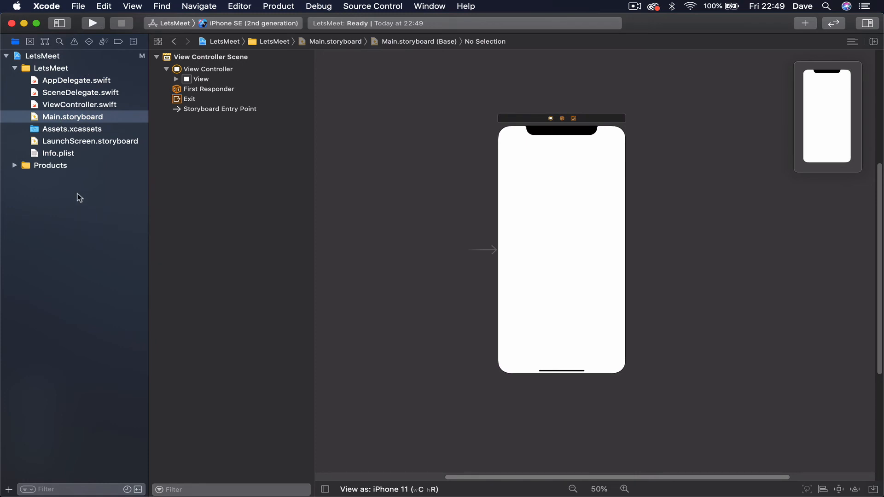
Review the Navigation preferences, keeping navigation on the focused editor
click(49, 5)
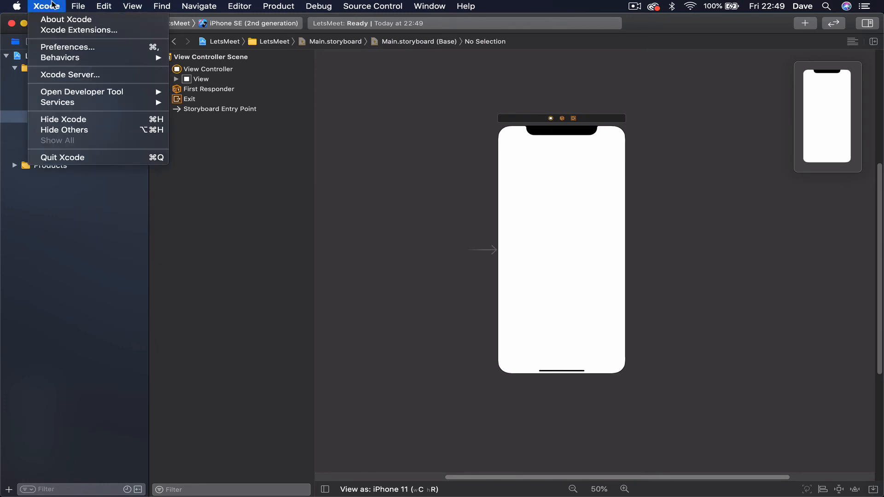
click(66, 47)
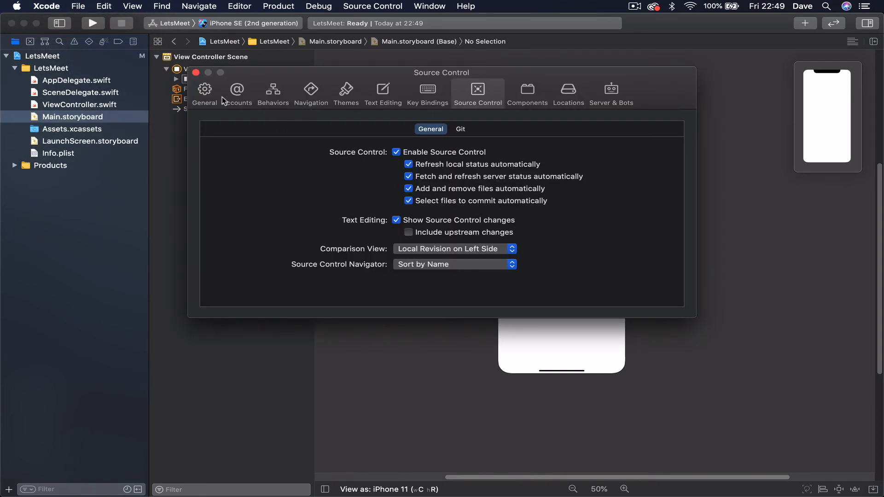
click(311, 96)
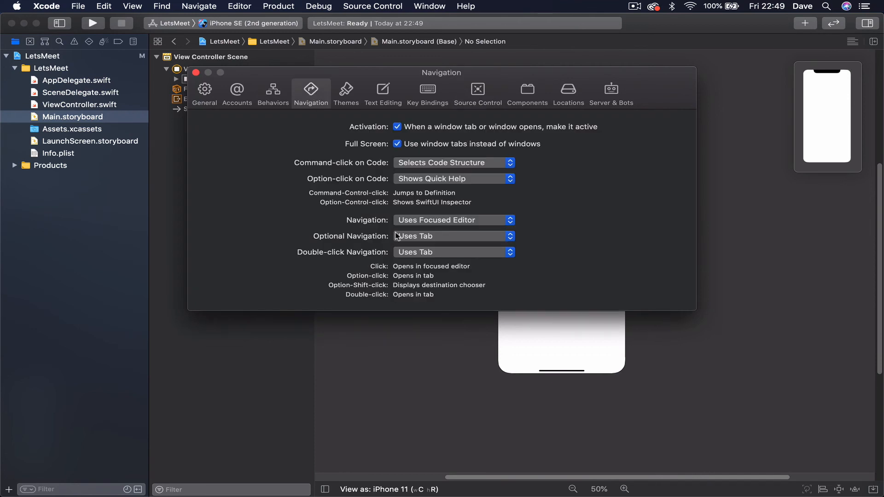
click(411, 221)
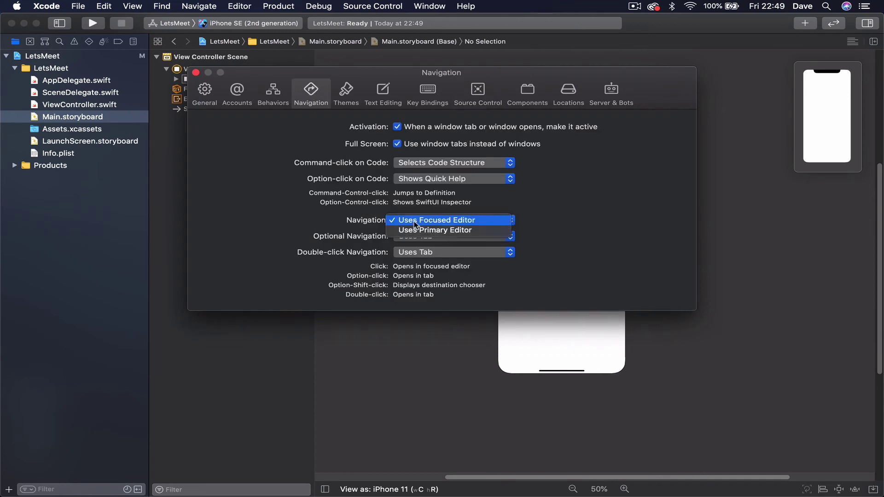
click(449, 218)
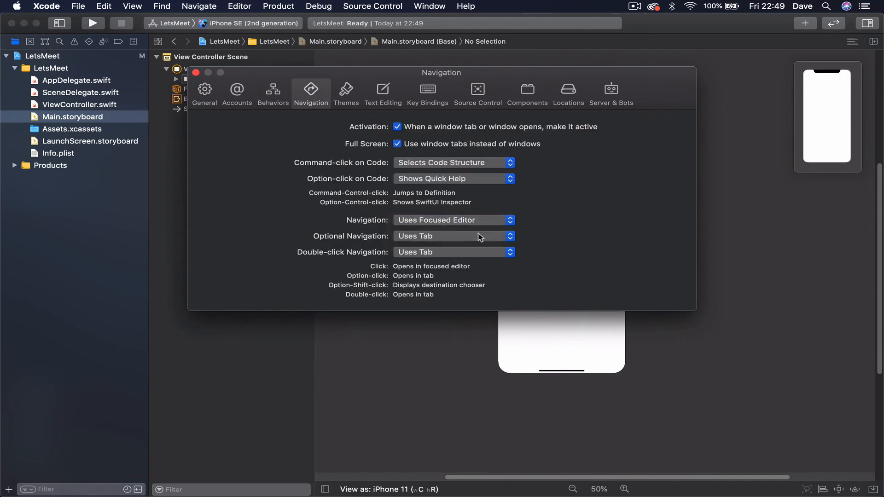
click(451, 235)
click(273, 93)
Set the General navigator size to Large and move to the Themes settings
click(204, 93)
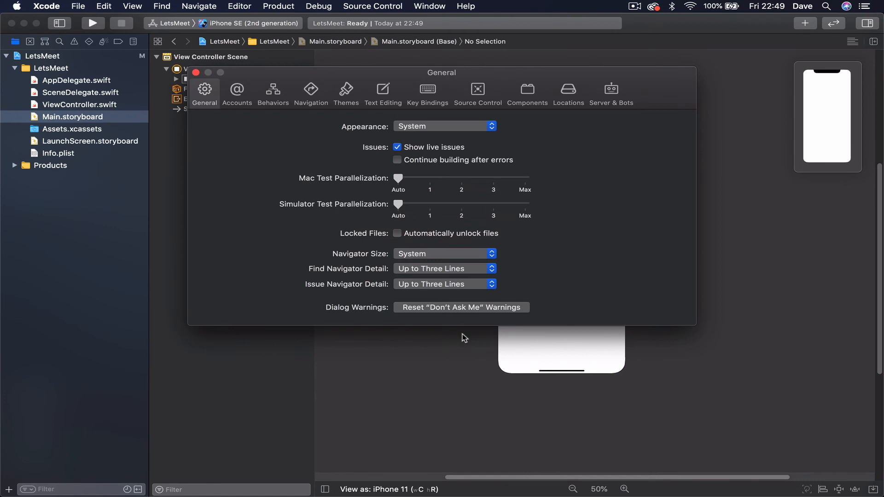
click(436, 254)
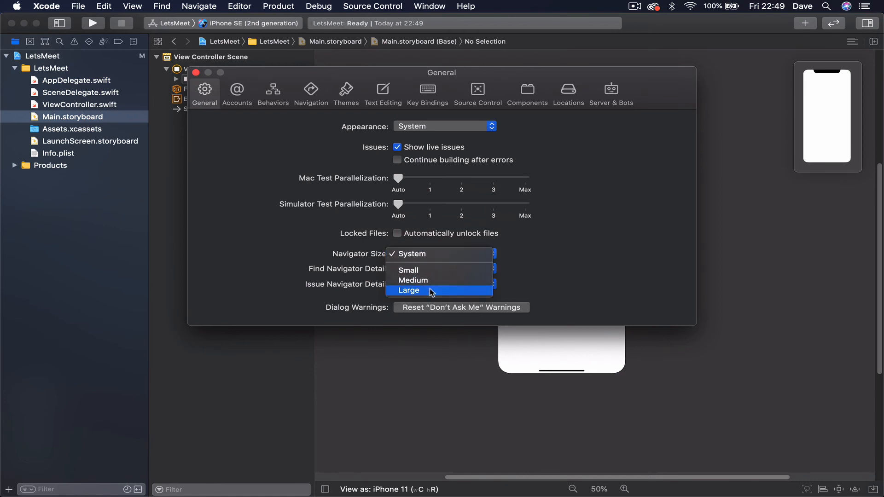
click(409, 290)
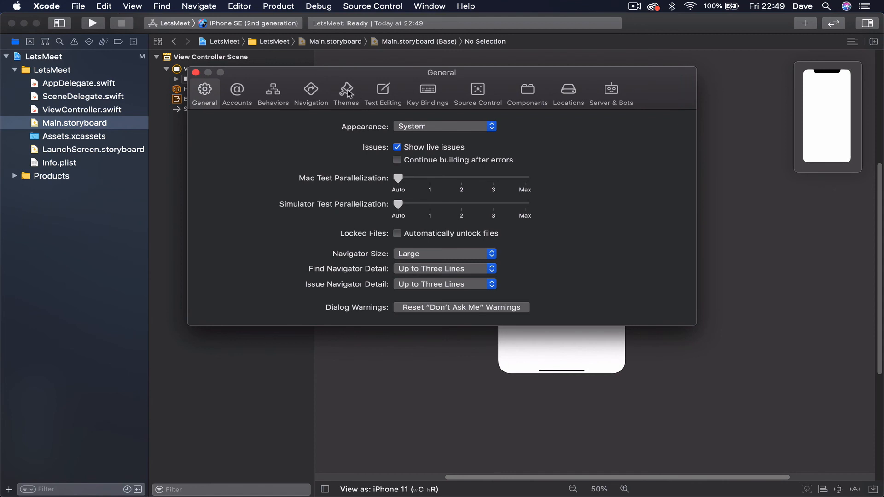
click(346, 91)
scroll(366, 220, down, 5)
scroll(366, 220, down, 5)
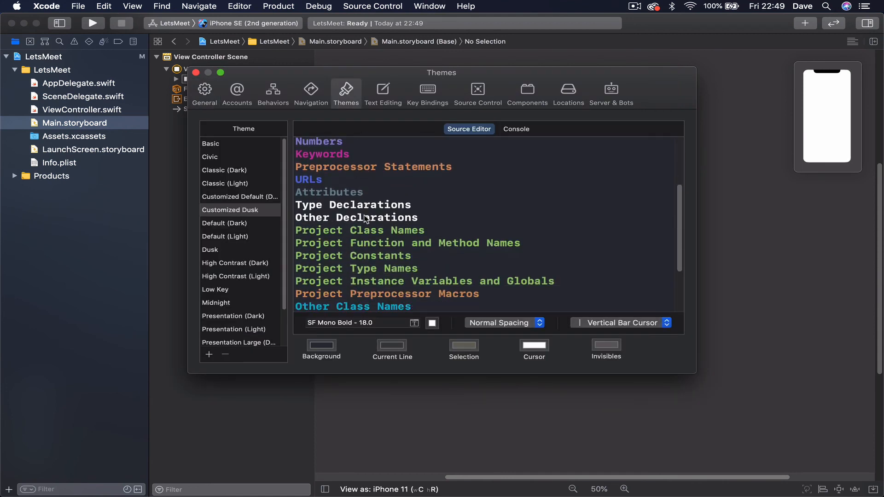
scroll(366, 220, down, 3)
scroll(366, 220, up, 5)
scroll(367, 219, down, 2)
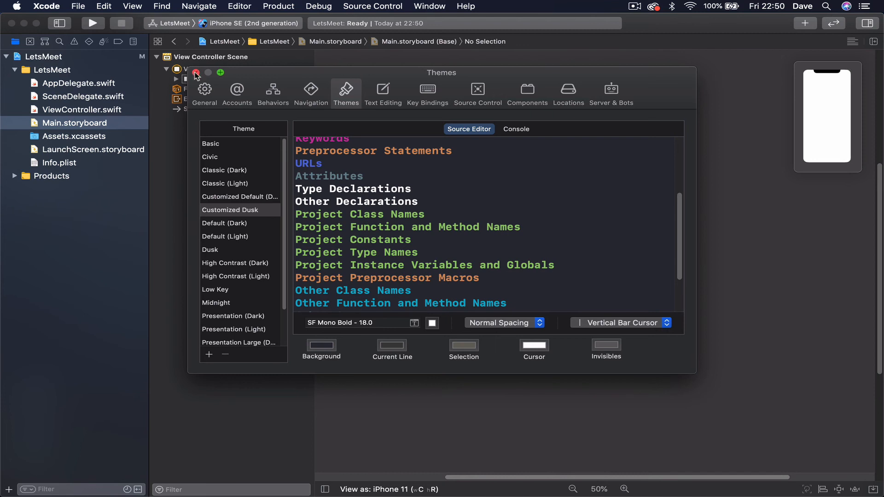
Dismiss Preferences and bring ViewController.swift into the editor with no code selected
click(196, 73)
click(82, 109)
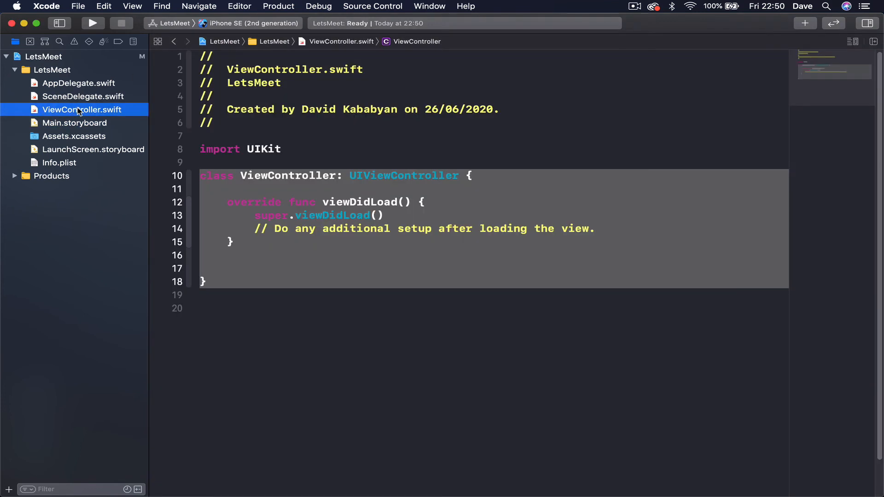
click(307, 274)
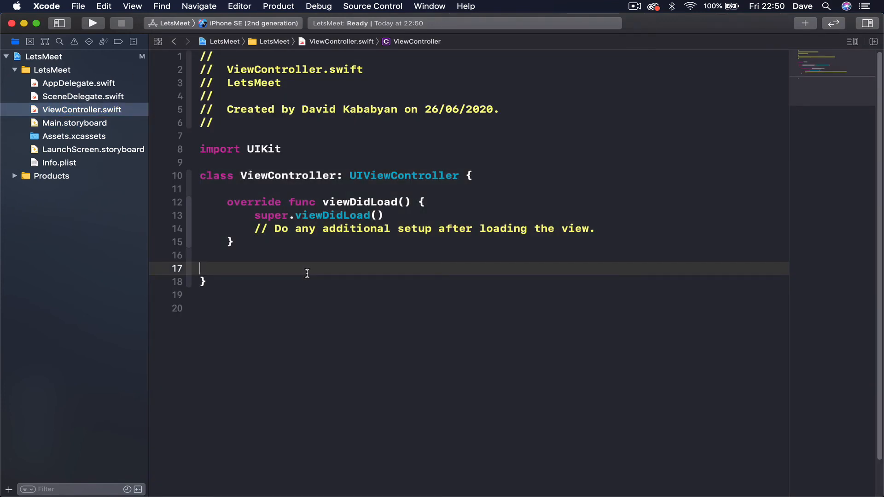
Enlarge the code text two steps, back off one, and place the cursor after ViewController on line 10
key(super+plus)
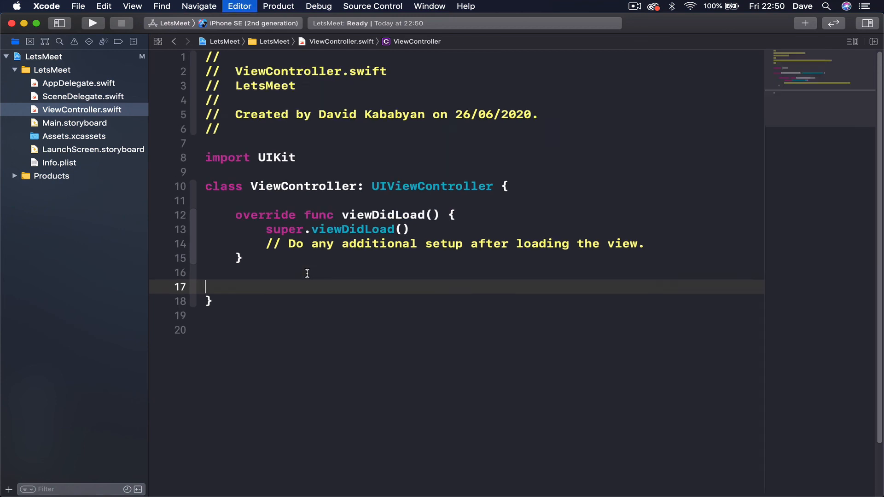
key(super+plus)
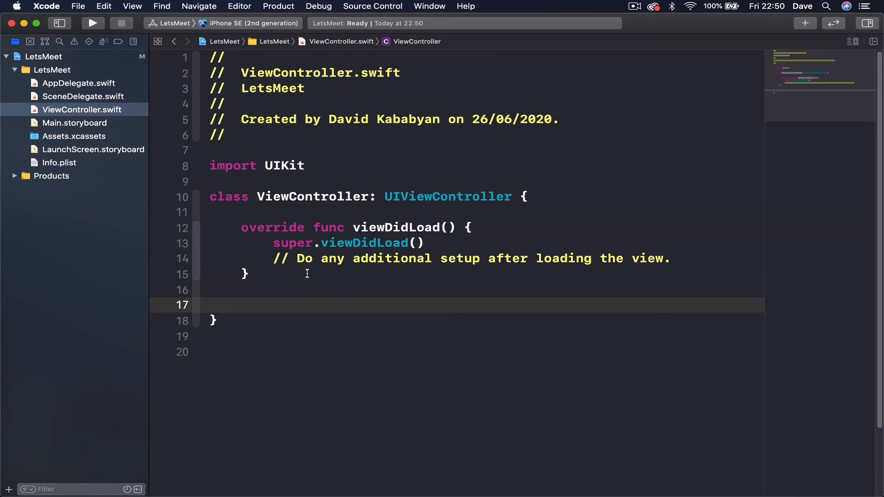
key(super+minus)
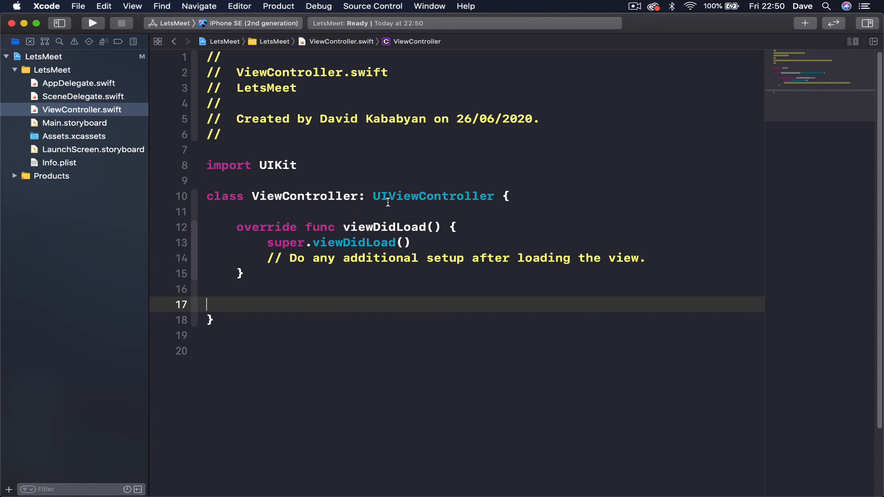
click(363, 197)
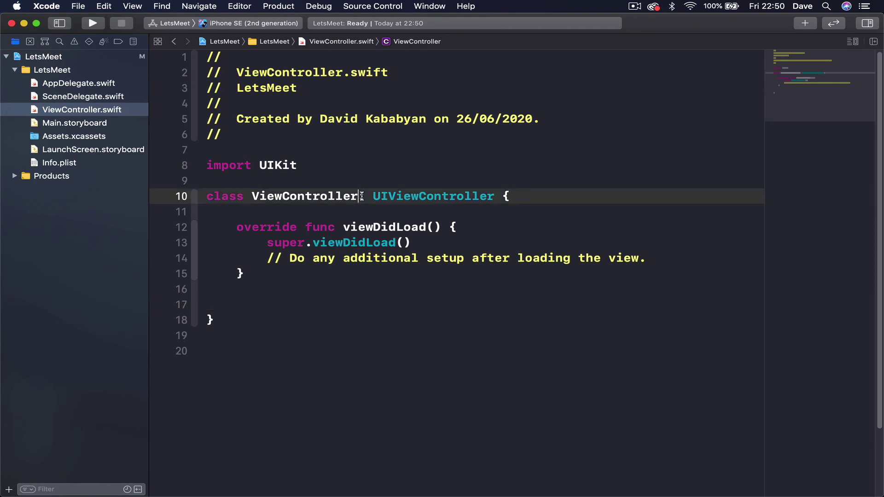
View Assets.xcassets, then LaunchScreen.storyboard, then the LetsMeet project's General settings
click(70, 142)
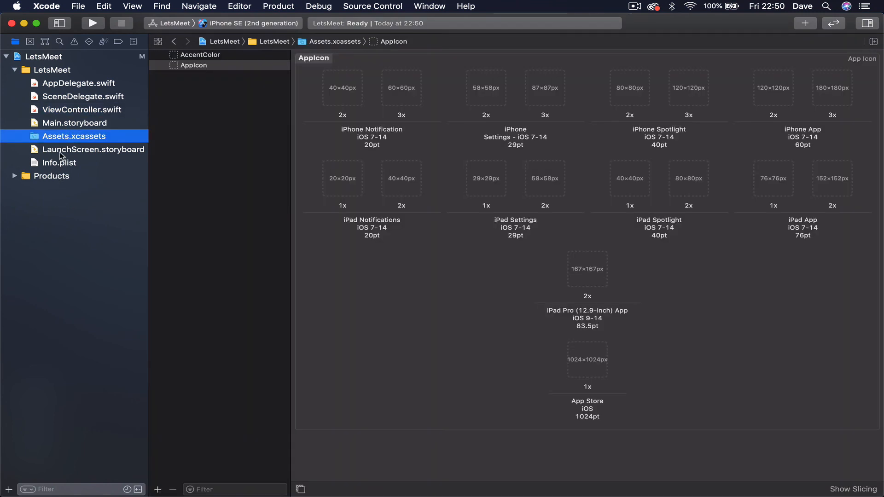
click(62, 155)
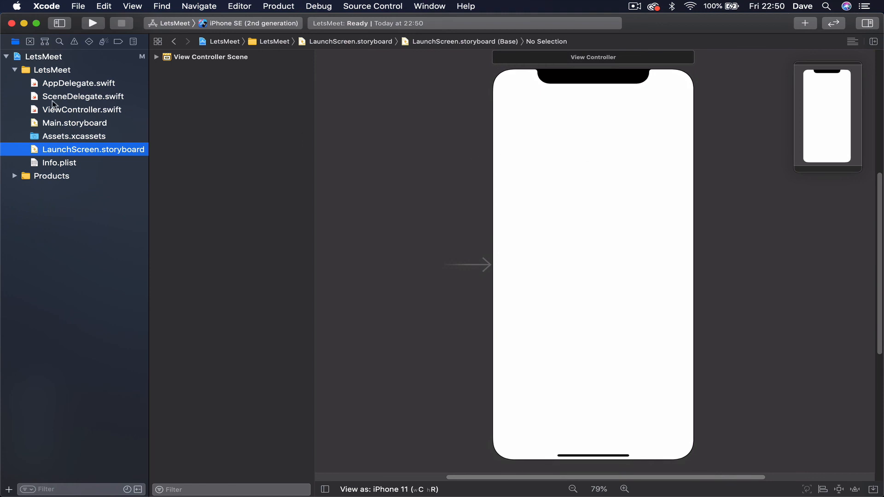
click(38, 59)
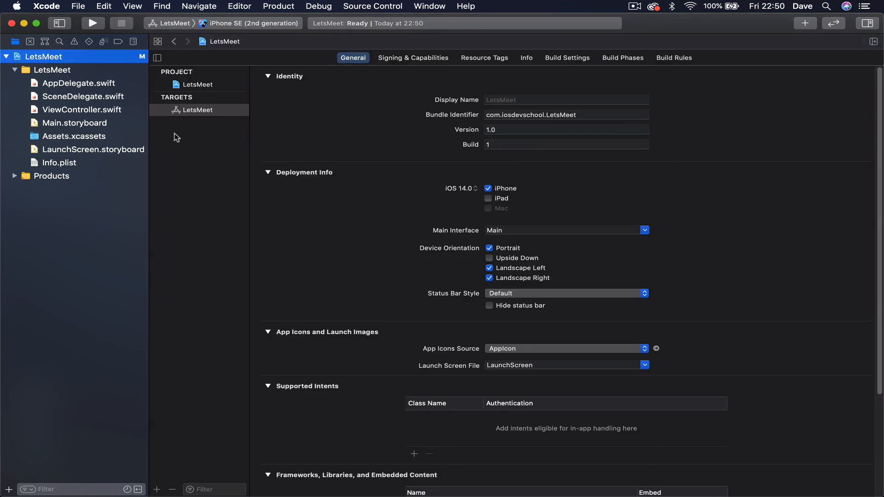